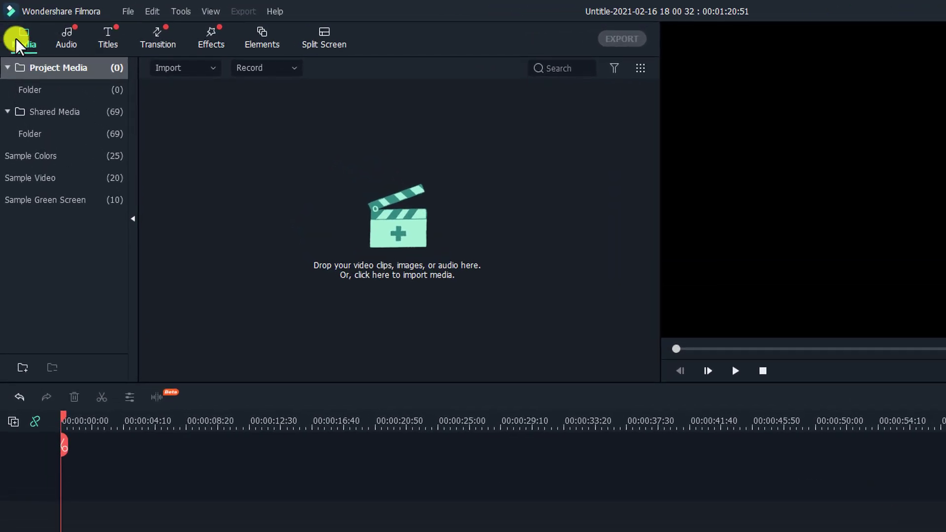
# Step: Open the Import menu to reach the Instant Cutter tool
pyautogui.click(212, 67)
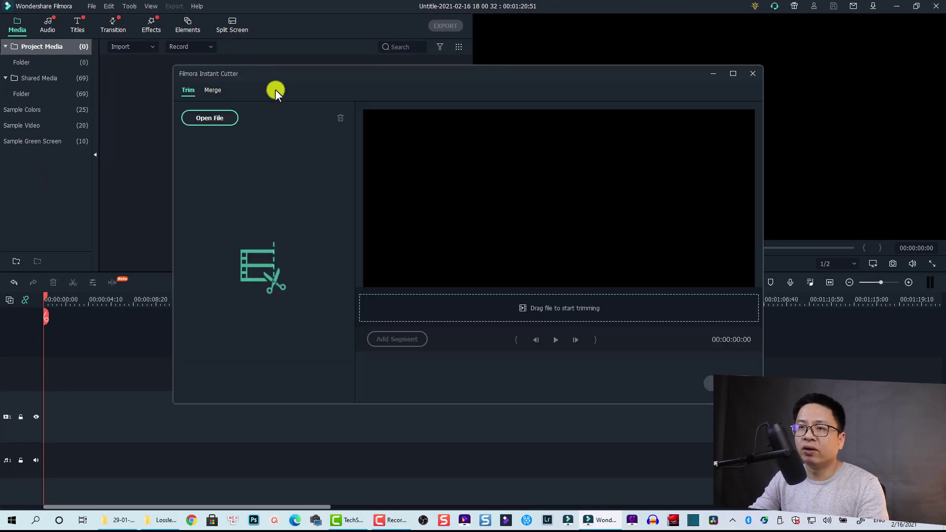
# Step: Switch the Instant Cutter to its Merge tab
pyautogui.click(214, 90)
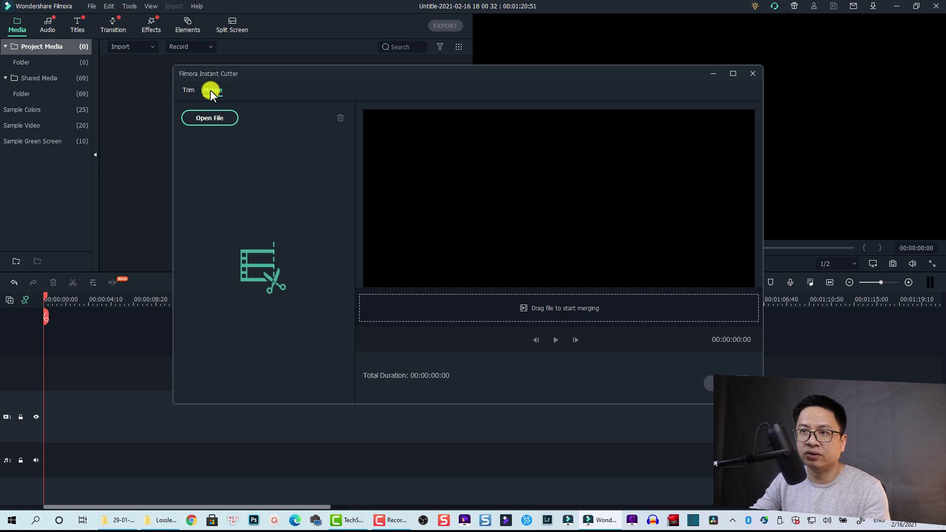
# Step: Select MVI_1243.MP4 and all other clips in the 29-01-2021 MDRILL ONE PRO folder
pyautogui.click(210, 120)
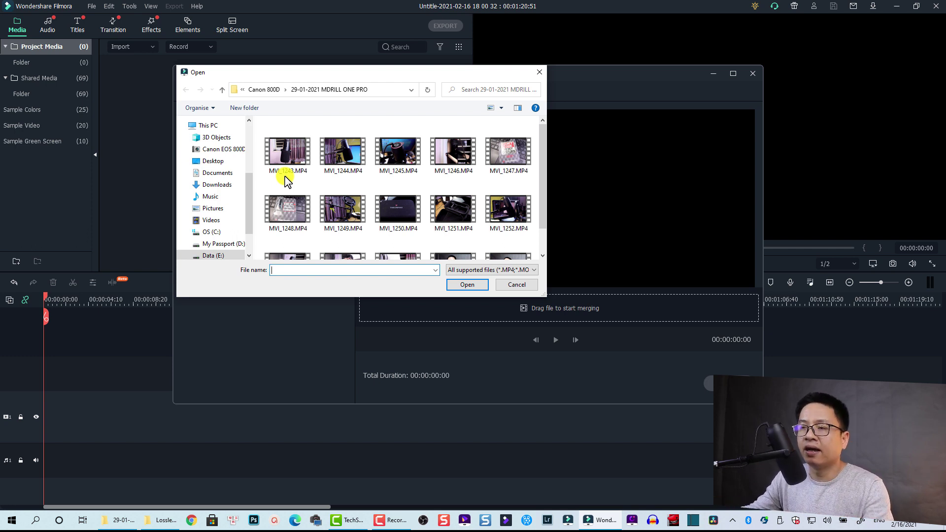
pyautogui.scroll(-1, 330, 177)
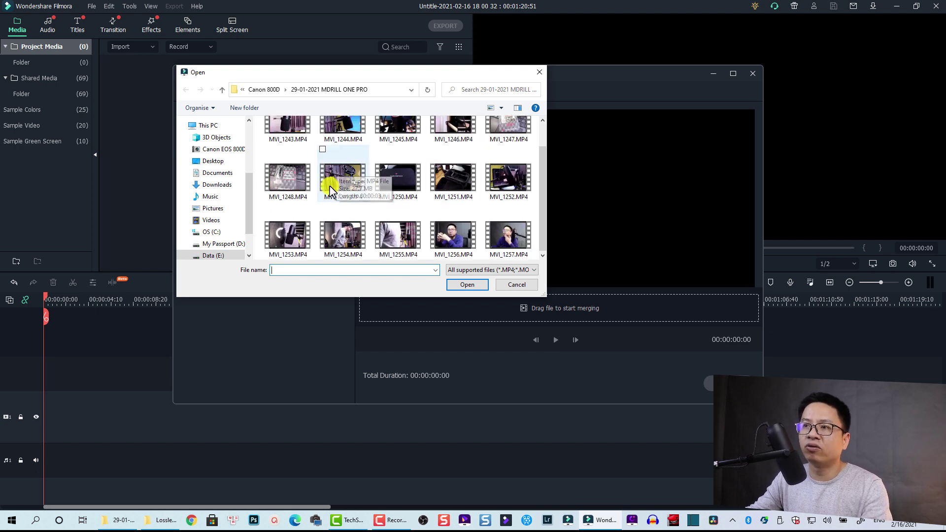
pyautogui.scroll(1, 327, 186)
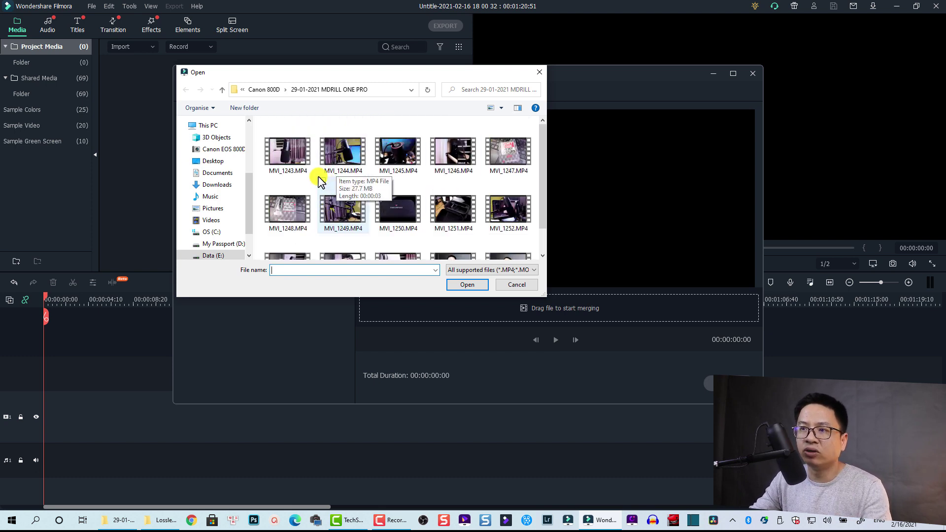
pyautogui.click(309, 169)
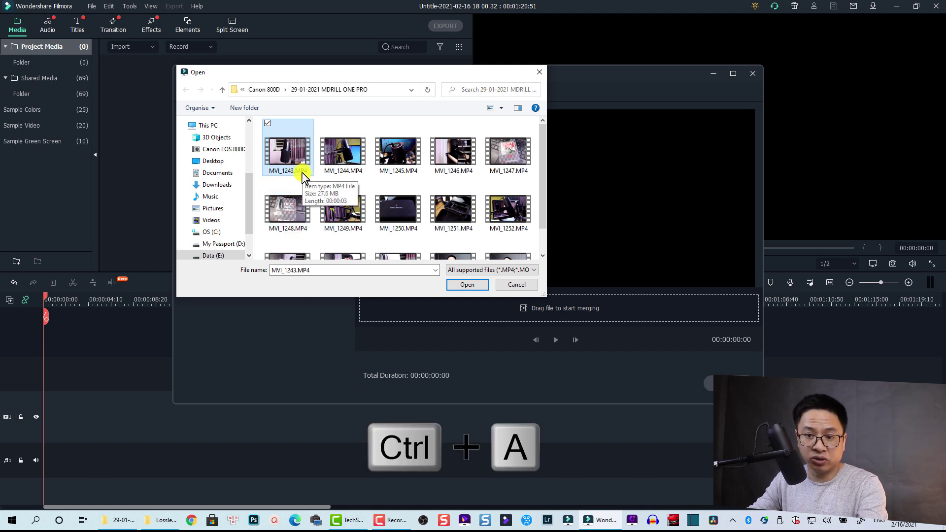
pyautogui.hotkey('ctrl', 'a')
pyautogui.scroll(-1, 495, 188)
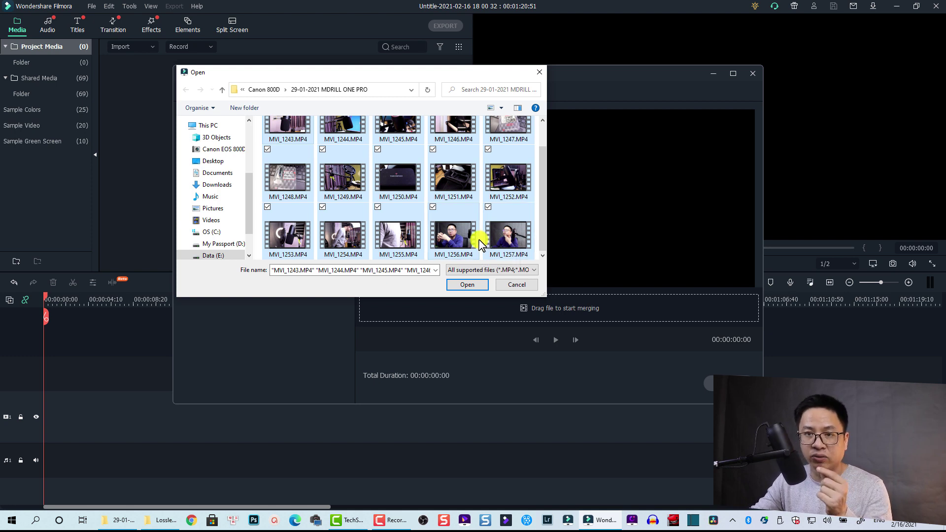
# Step: Import the selected clips; MVI_1256 and MVI_1257 are rejected as unsupported
pyautogui.click(461, 285)
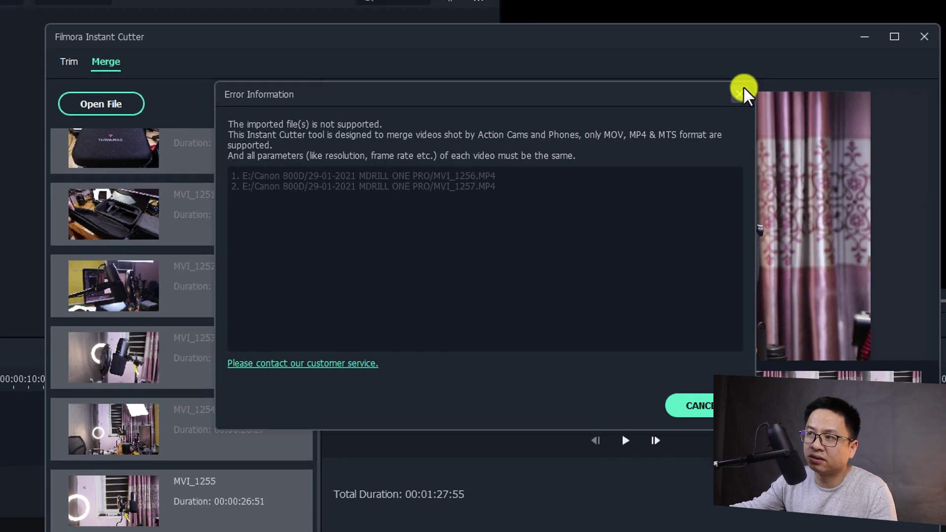
# Step: Close the Error Information dialog, leaving MVI_1243–MVI_1255 listed at 00:01:27:55
pyautogui.click(764, 90)
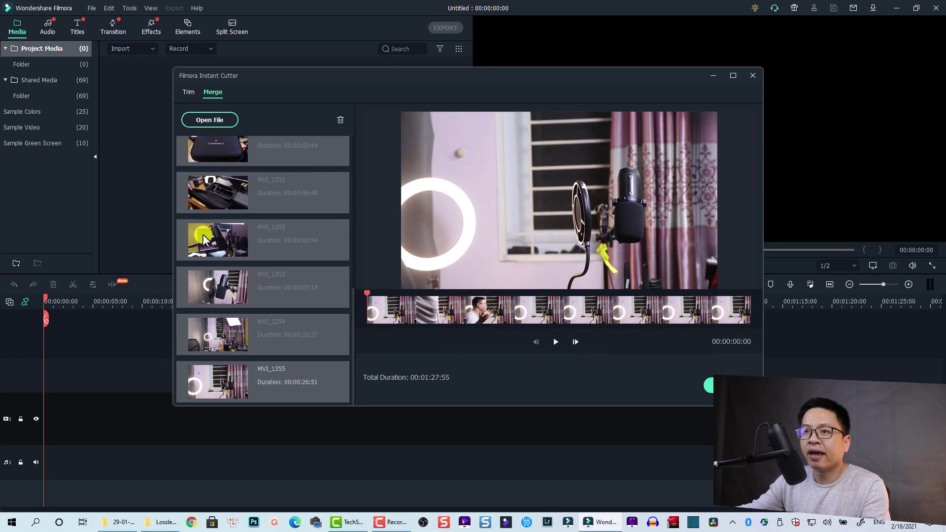
pyautogui.scroll(5, 240, 273)
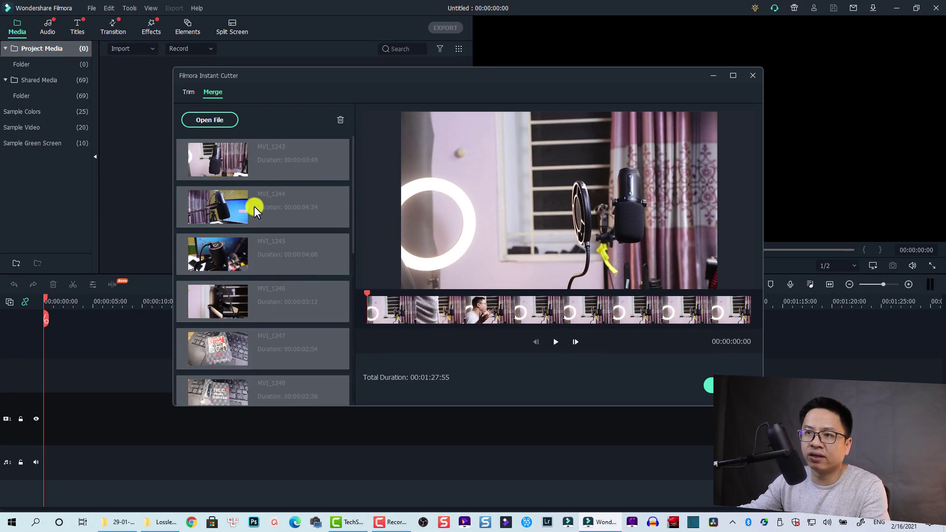
pyautogui.scroll(-5, 259, 325)
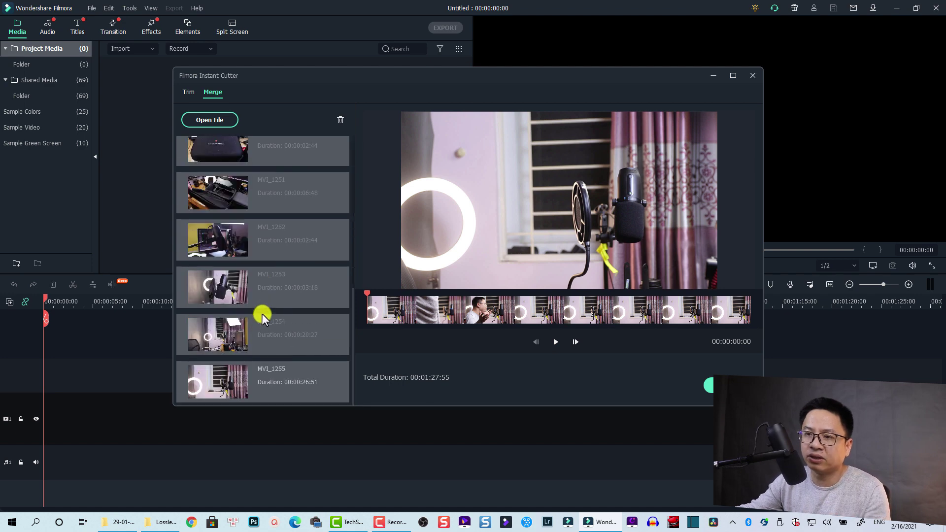
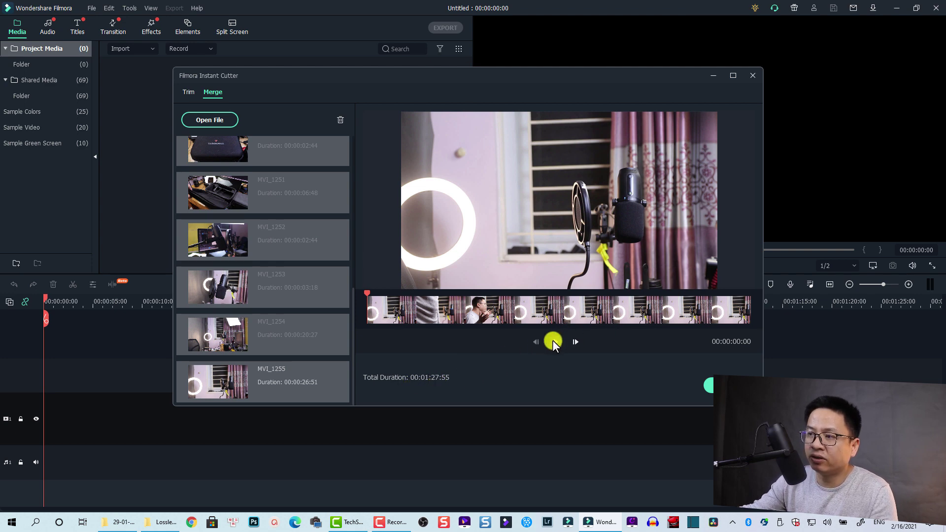
# Step: Preview the merged clips briefly, pause, then start the export
pyautogui.click(555, 340)
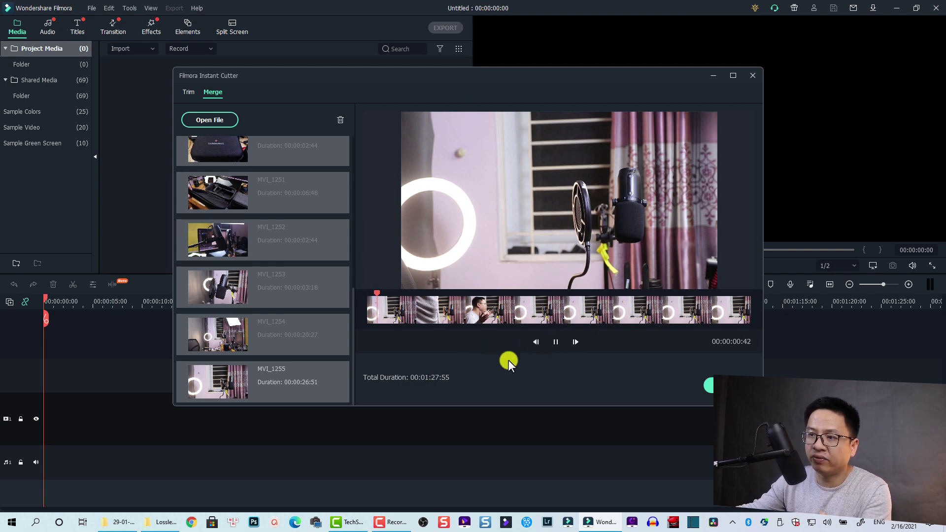
pyautogui.press('space')
pyautogui.click(739, 384)
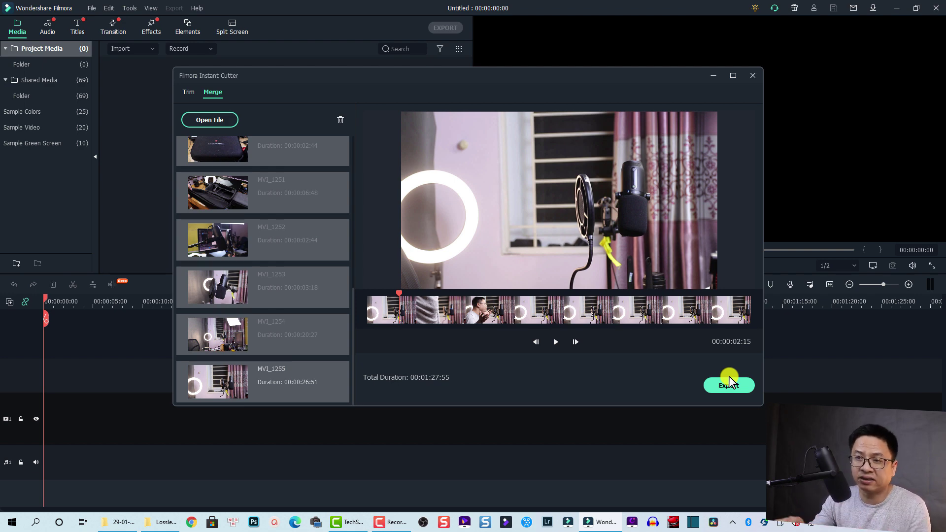
# Step: Bring up the export settings and select the default 'My Video' file name for replacement
pyautogui.click(728, 380)
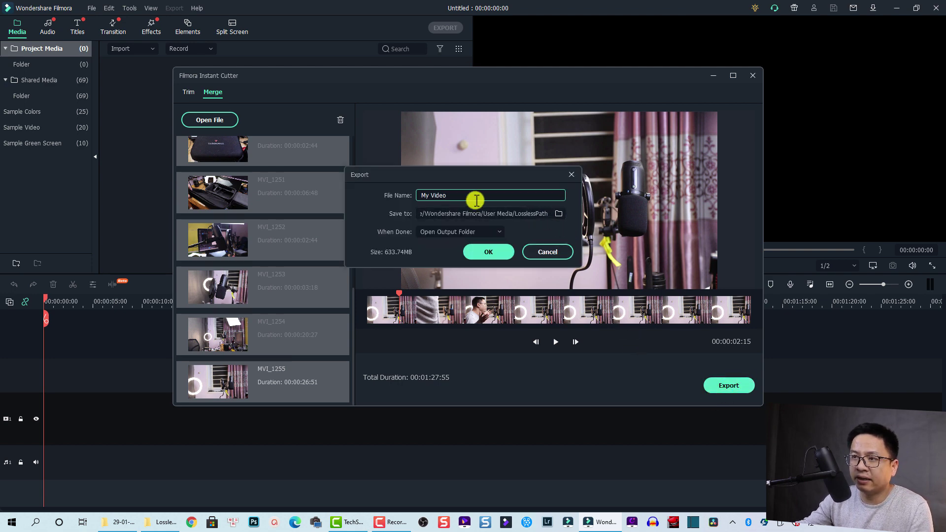
pyautogui.moveTo(469, 196); pyautogui.dragTo(401, 195)
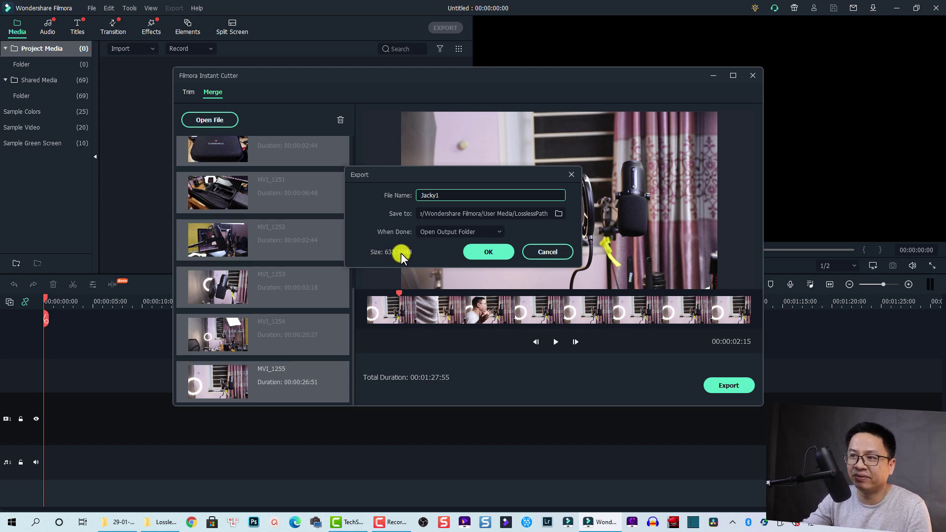
# Step: Confirm the Jacky1 export, then play Jacky1.MP4 from the LosslessPath folder
pyautogui.click(484, 252)
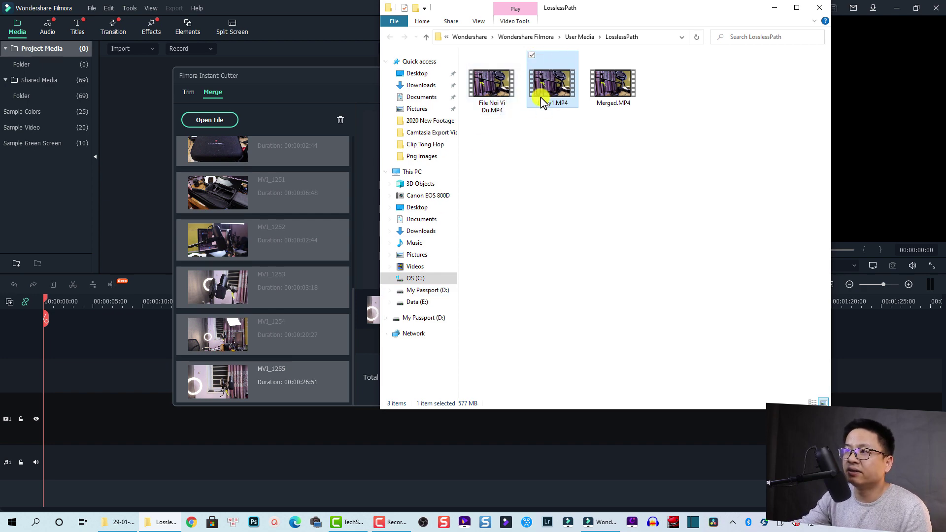
pyautogui.doubleClick(552, 87)
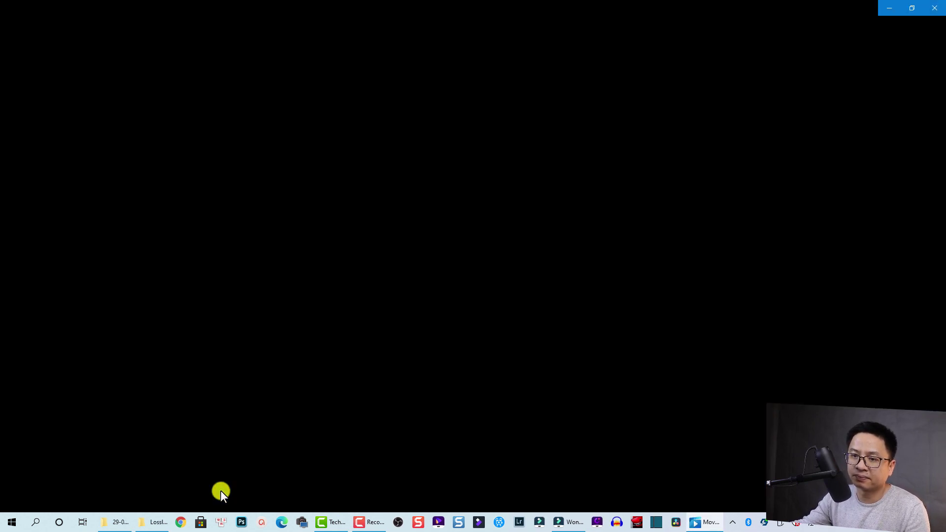